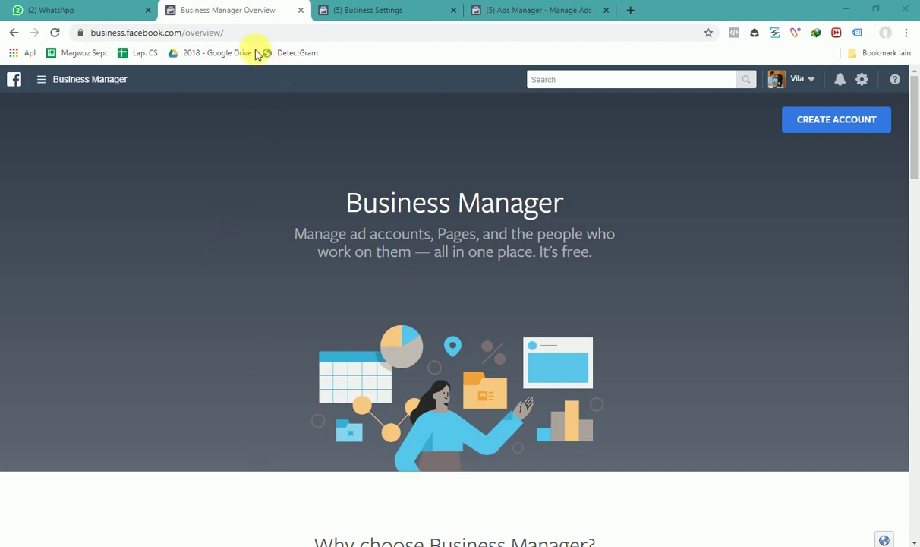
Inspect the page address and scroll the Business Manager overview page
drag(231, 33, 186, 32)
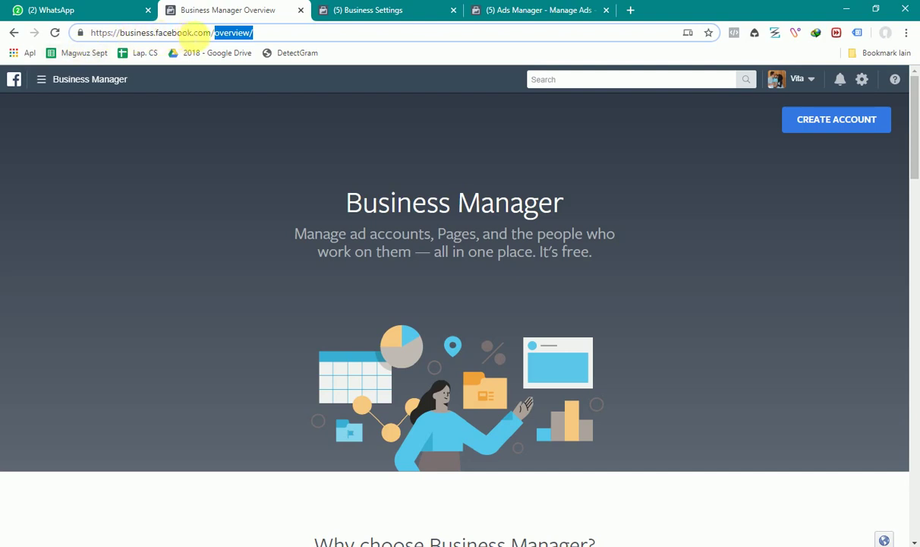
click(201, 137)
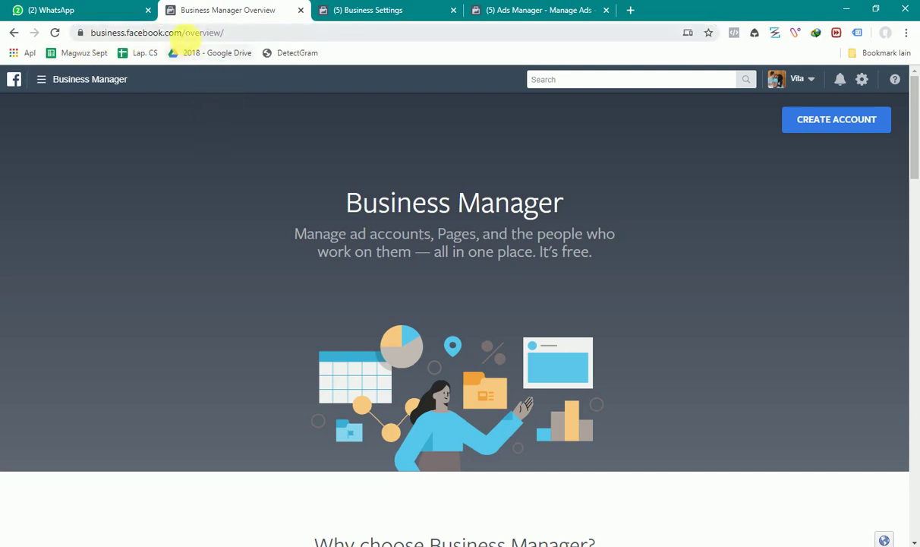
drag(184, 32, 58, 44)
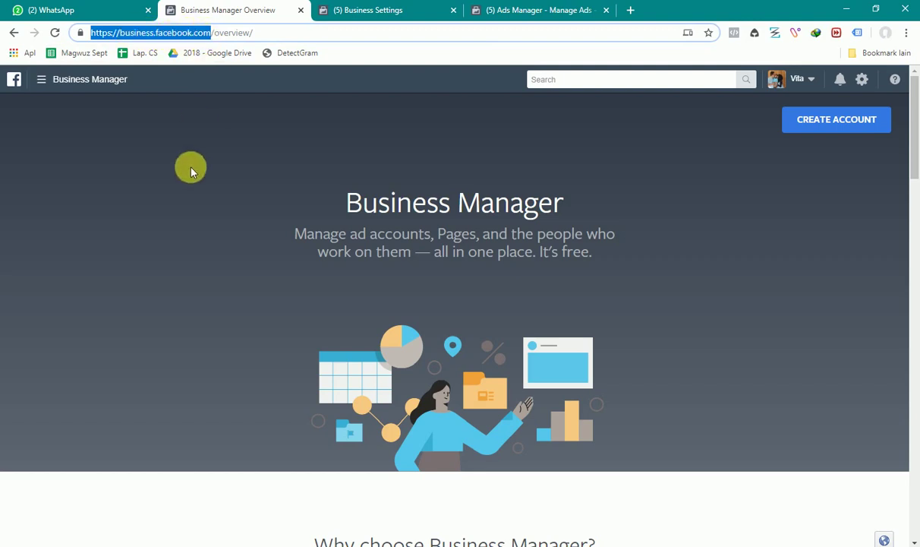
click(250, 132)
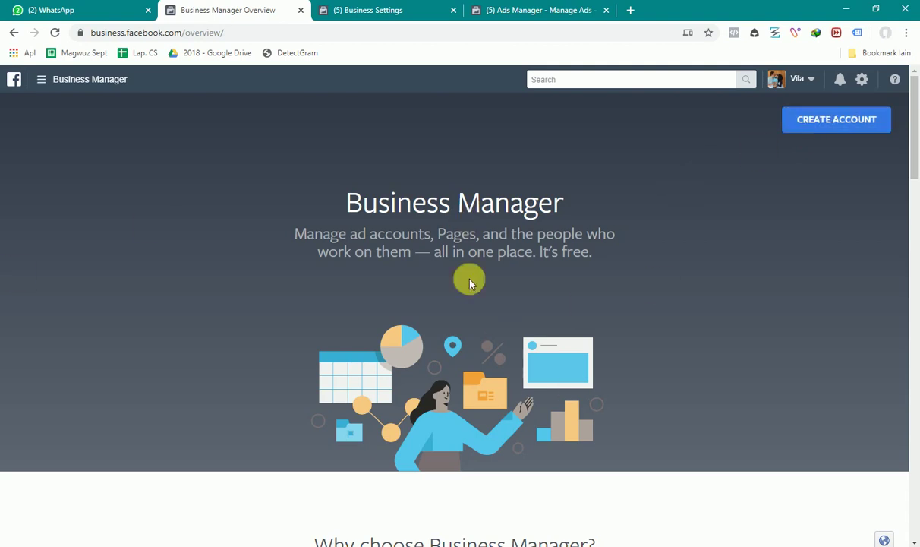
scroll(469, 300, down, 6)
scroll(473, 304, up, 6)
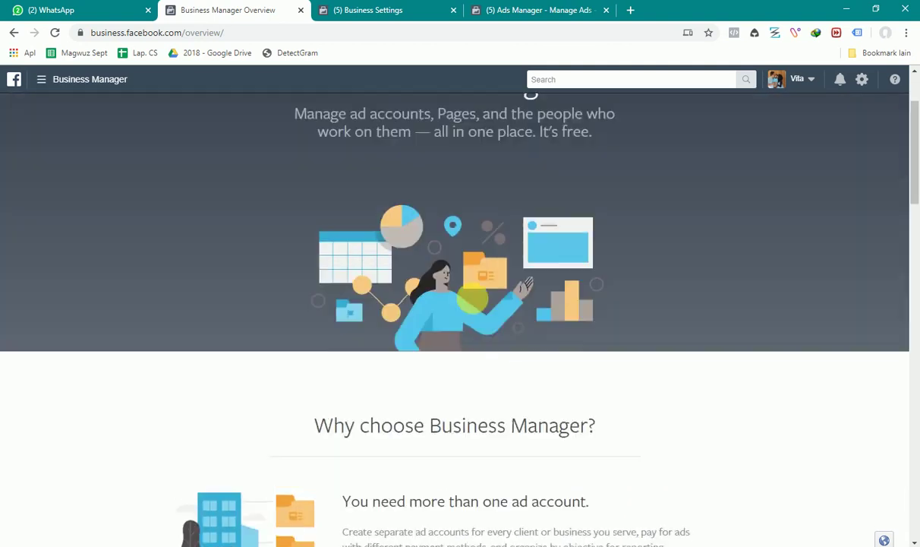
Start a new Business Manager account and focus its business name field
click(807, 123)
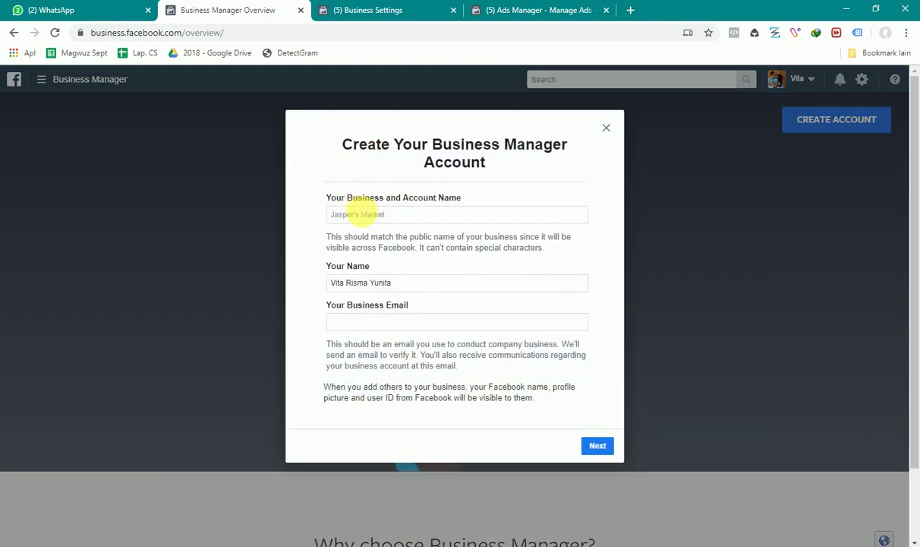
click(354, 215)
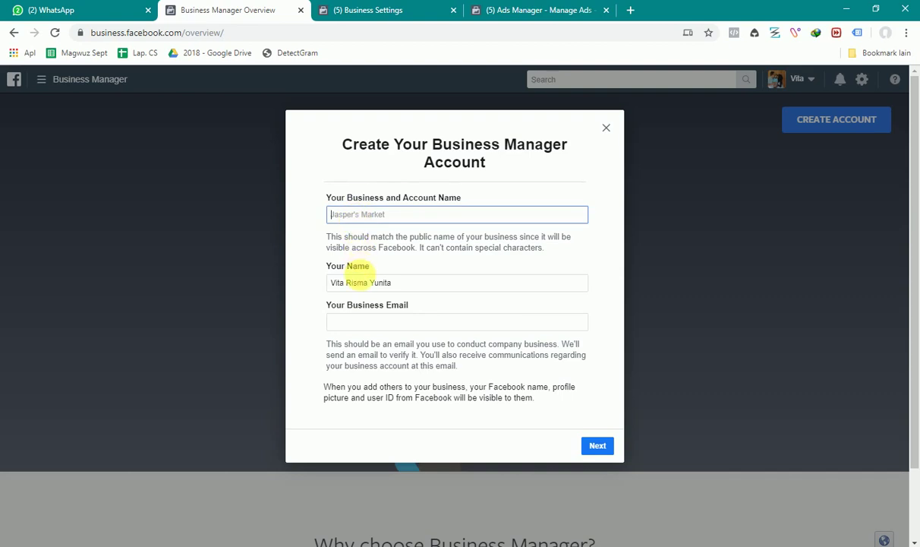
click(346, 282)
click(338, 321)
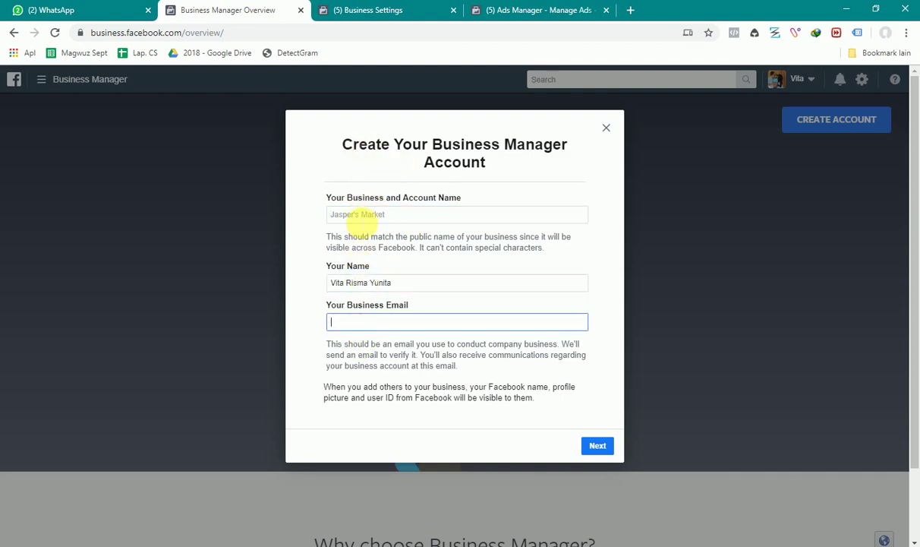
click(341, 207)
click(355, 215)
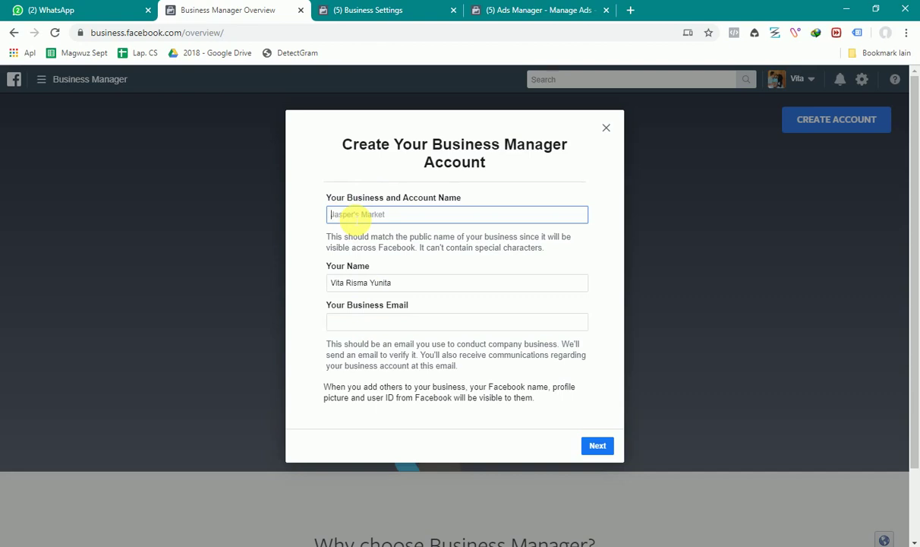
Type 'Creativy Jogja' as the business and account name
text(Creatovy)
key(BackSpace)
key(BackSpace)
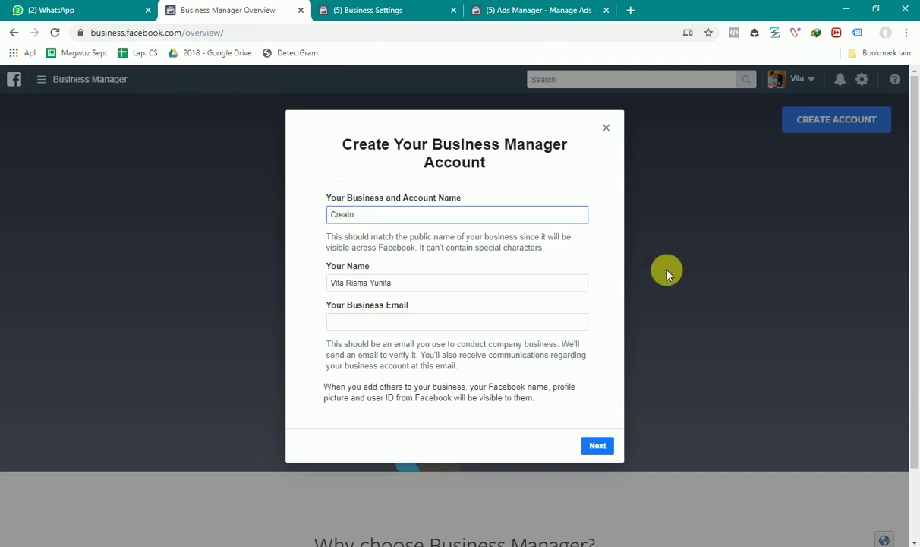
text(ivy Jogja)
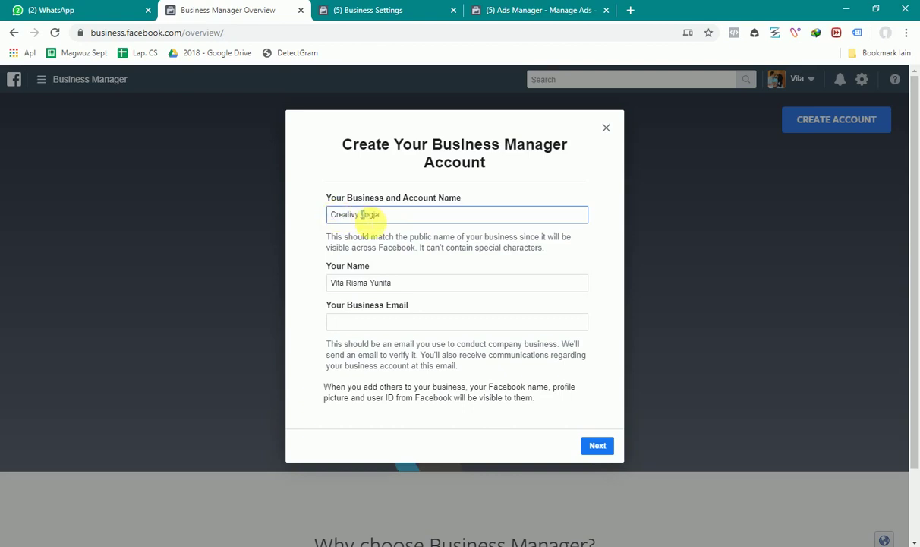
click(362, 215)
key(BackSpace)
text(j)
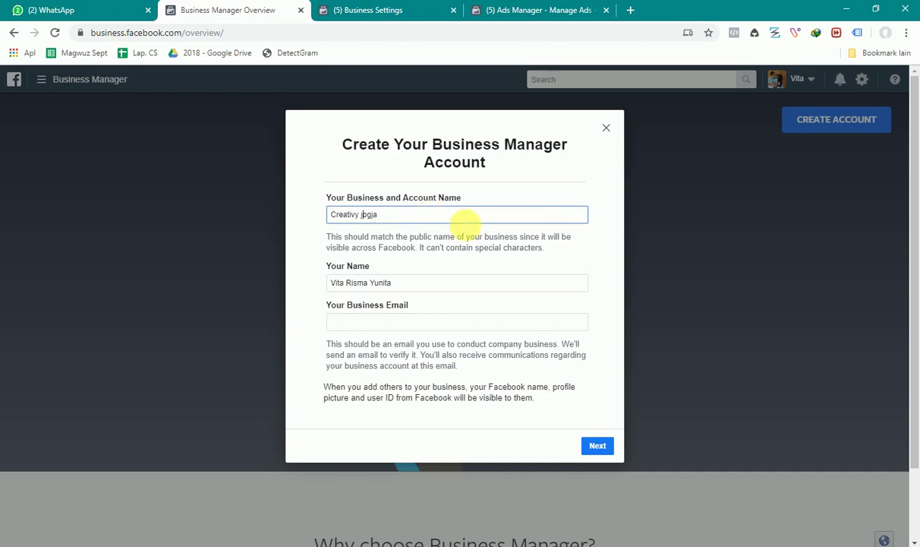
Fix the capitalisation and spacing so the name reads 'Creativy Jogja'
click(633, 251)
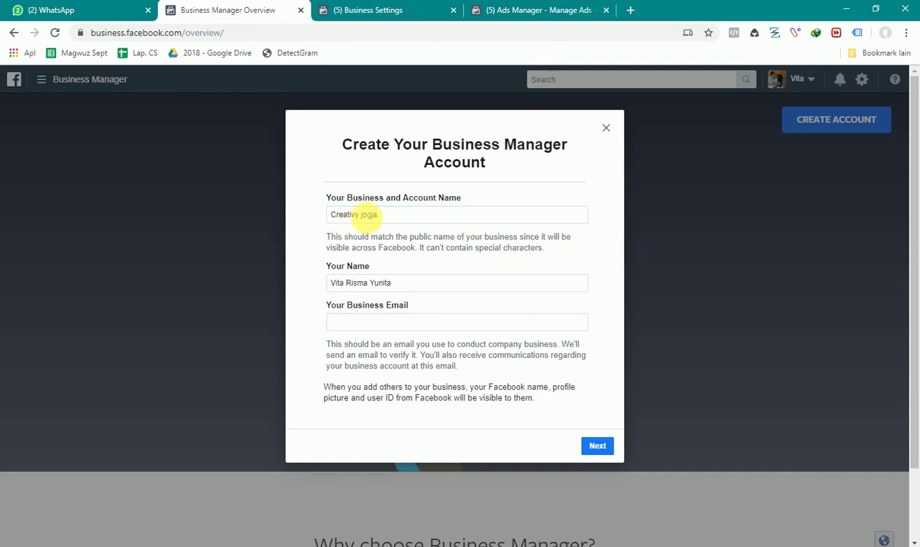
click(357, 214)
key(BackSpace)
text(J)
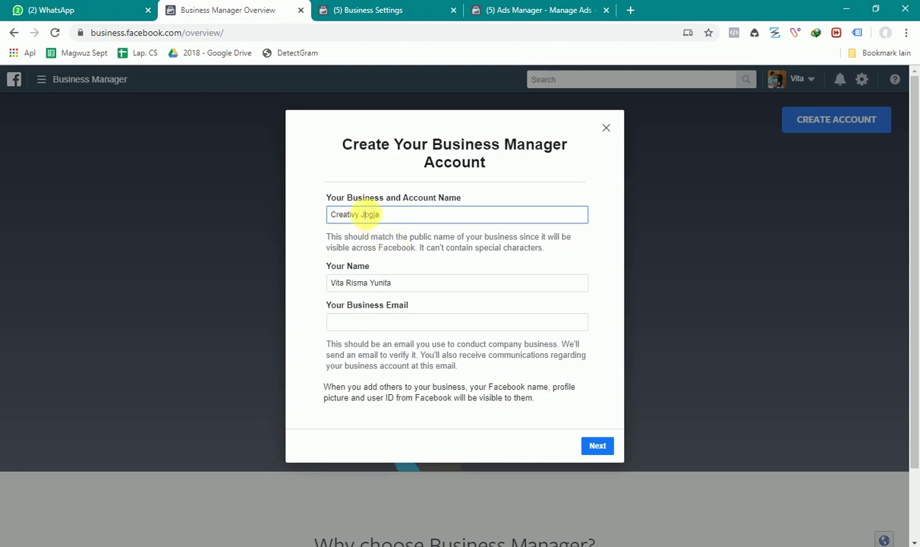
key(BackSpace)
text(-)
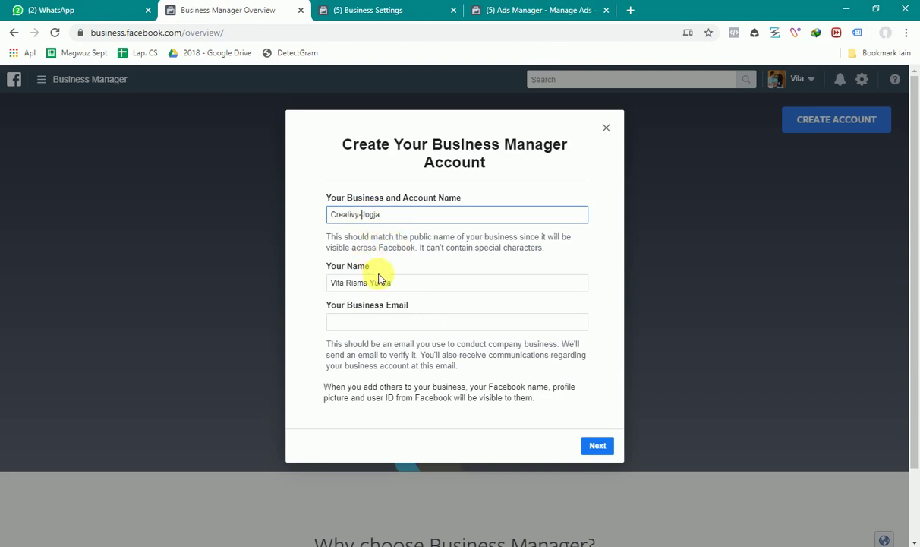
click(363, 214)
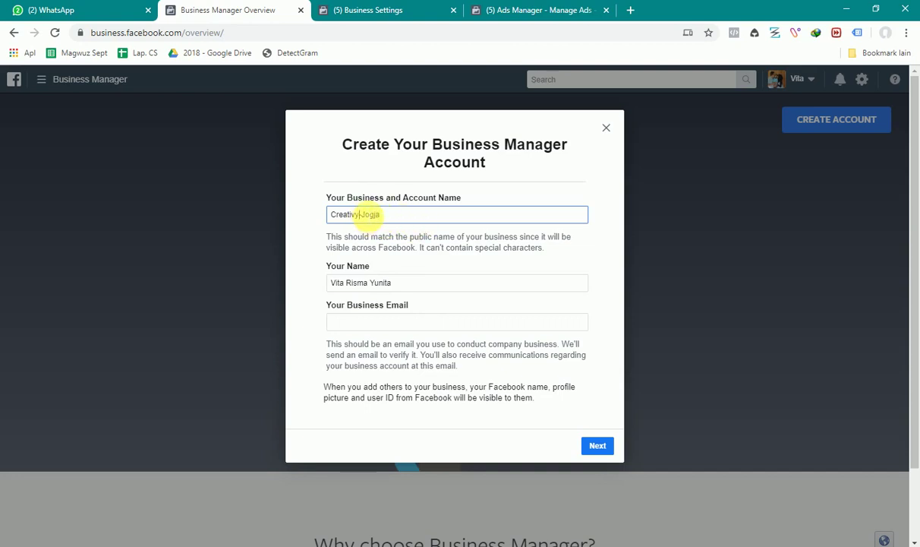
click(361, 214)
key(BackSpace)
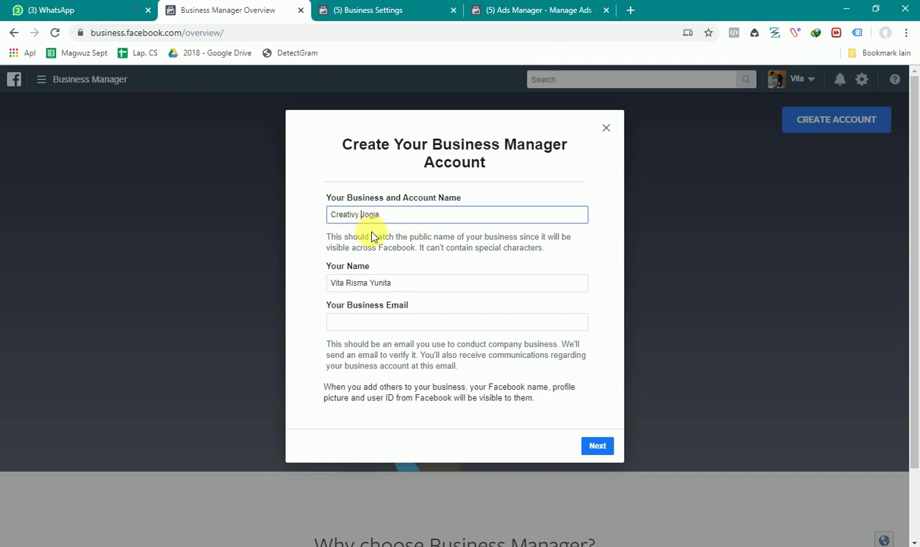
Replace the Your Name entry with the account holder's full name
click(304, 241)
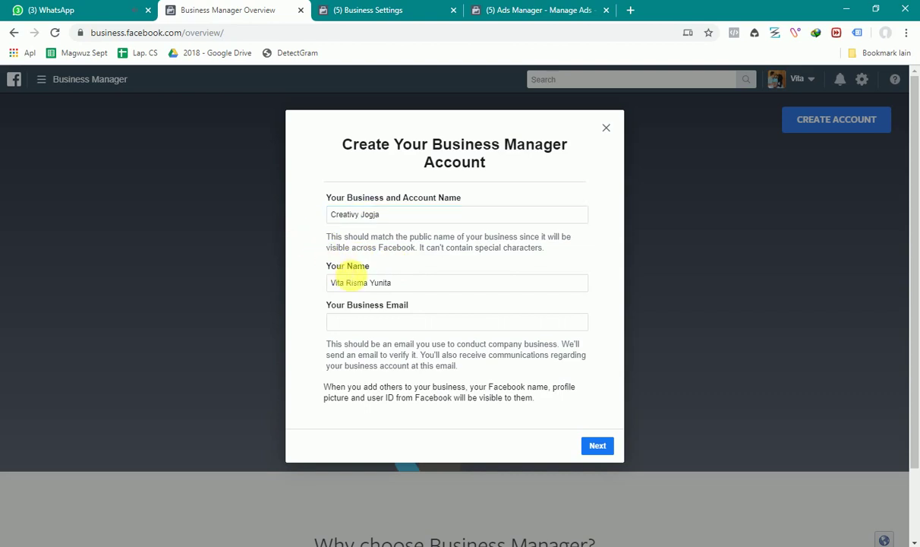
click(360, 282)
triple_click(361, 284)
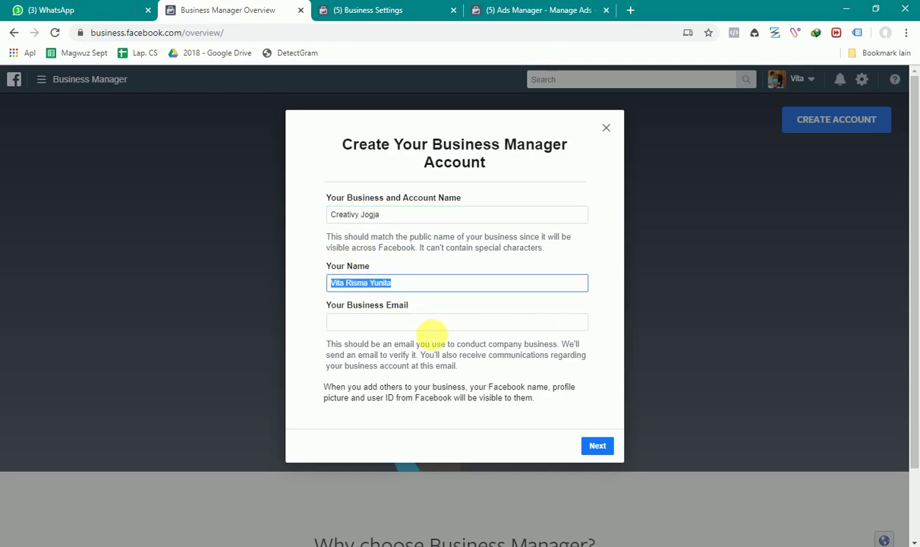
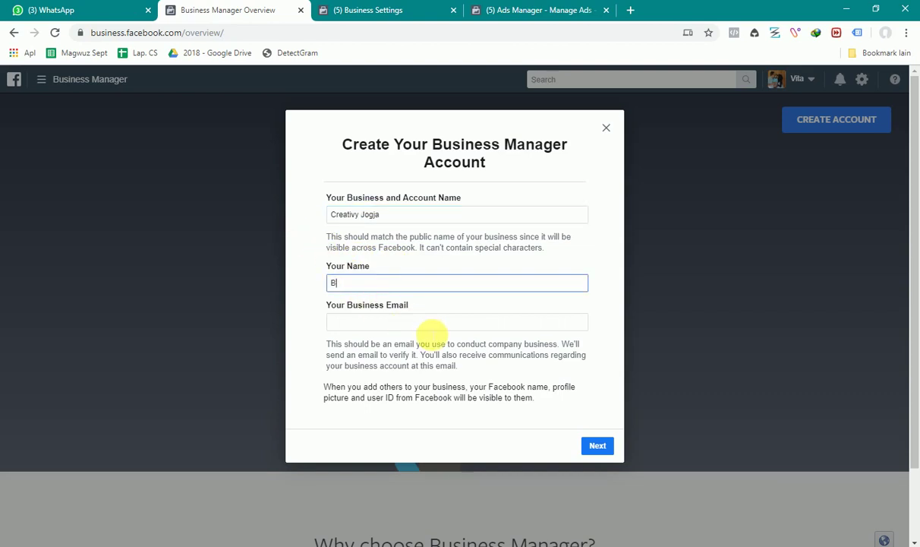
Enter the business's e-mail address in the Business Email field
key(Tab)
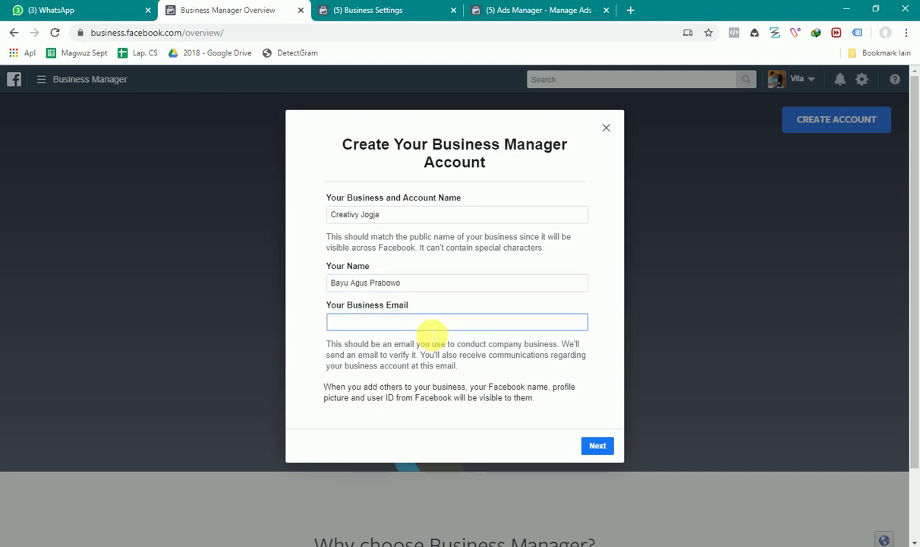
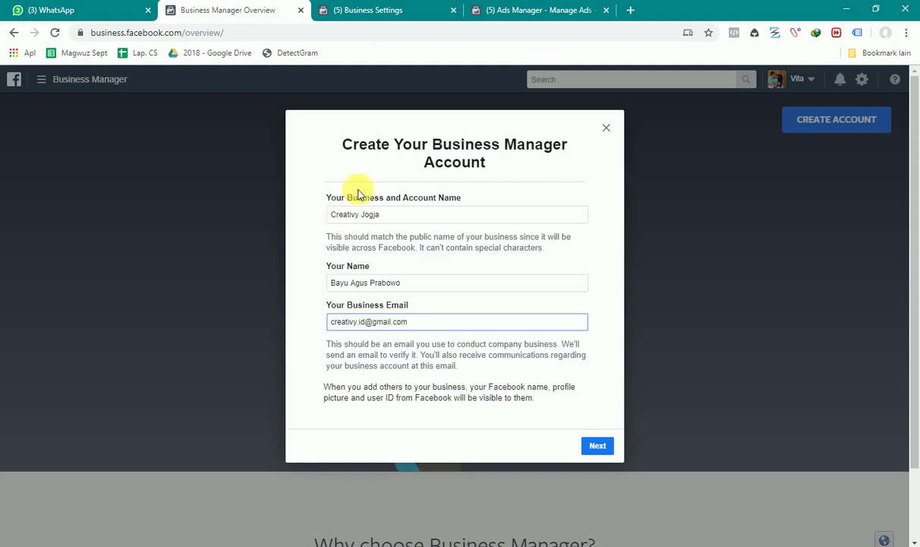
Review the name, holder and e-mail entries, then continue to the next form
click(353, 216)
triple_click(344, 214)
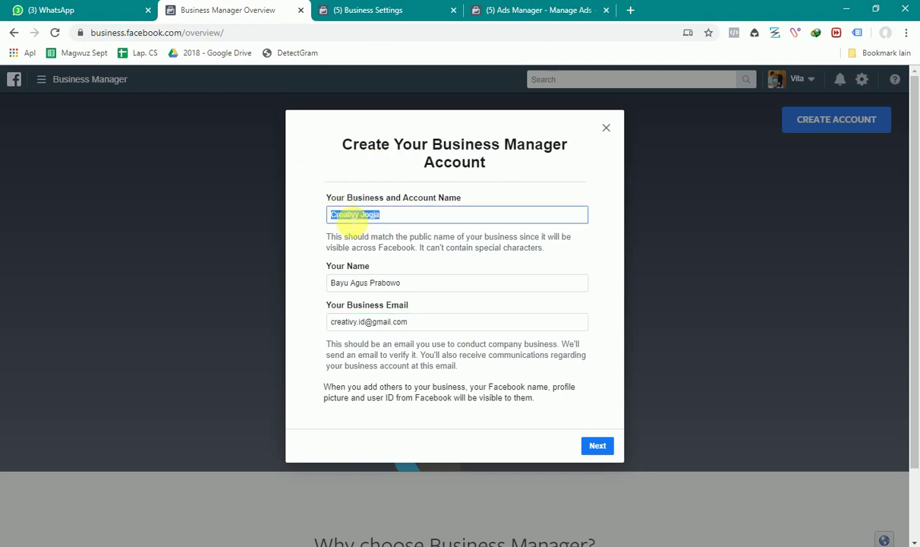
click(391, 242)
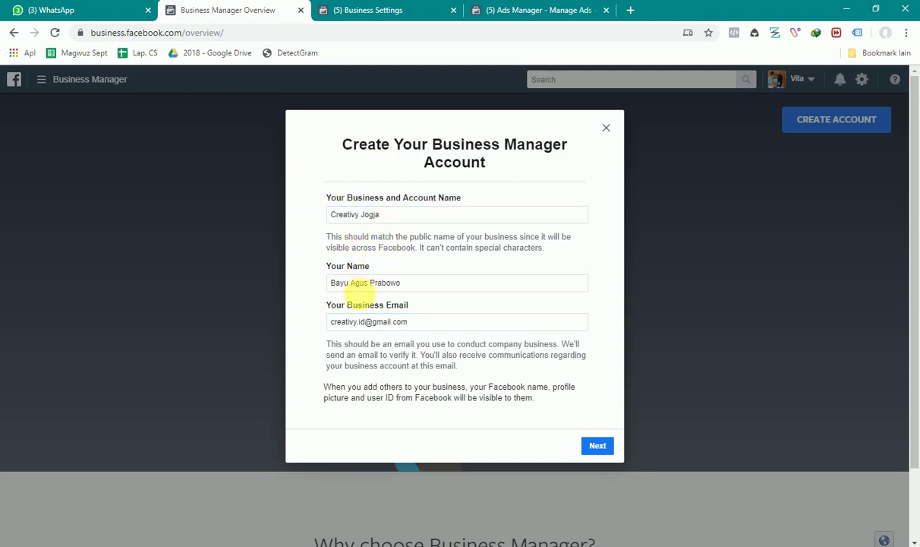
double_click(359, 283)
double_click(357, 321)
click(598, 445)
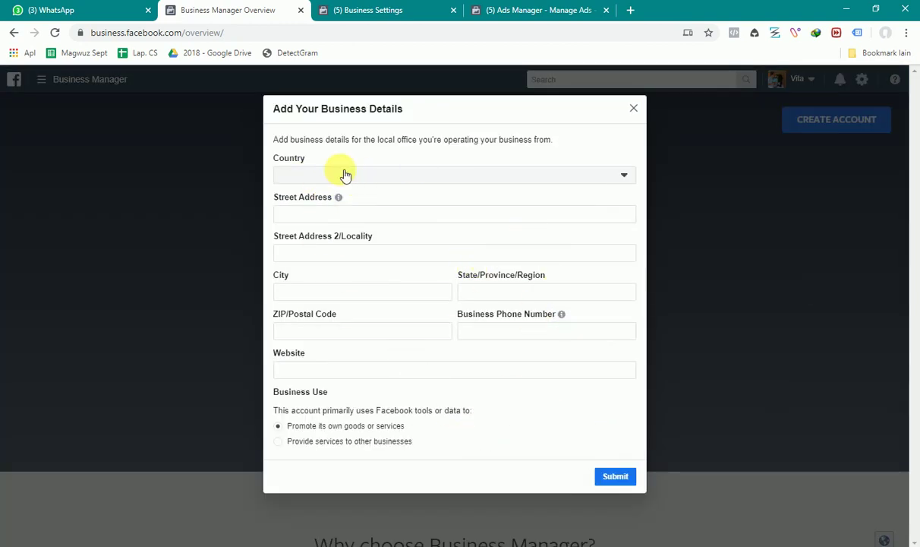
Keep Indonesia selected as the business country
click(344, 175)
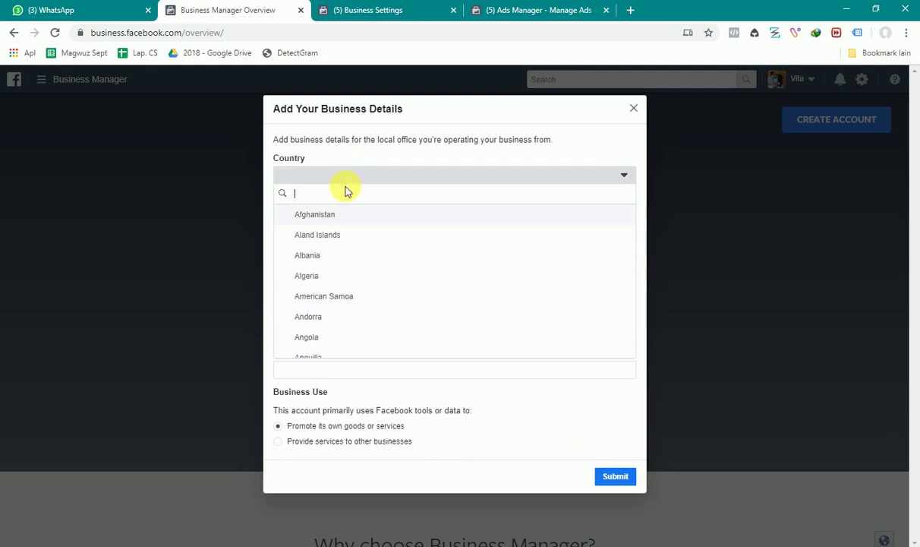
text(indoe)
key(BackSpace)
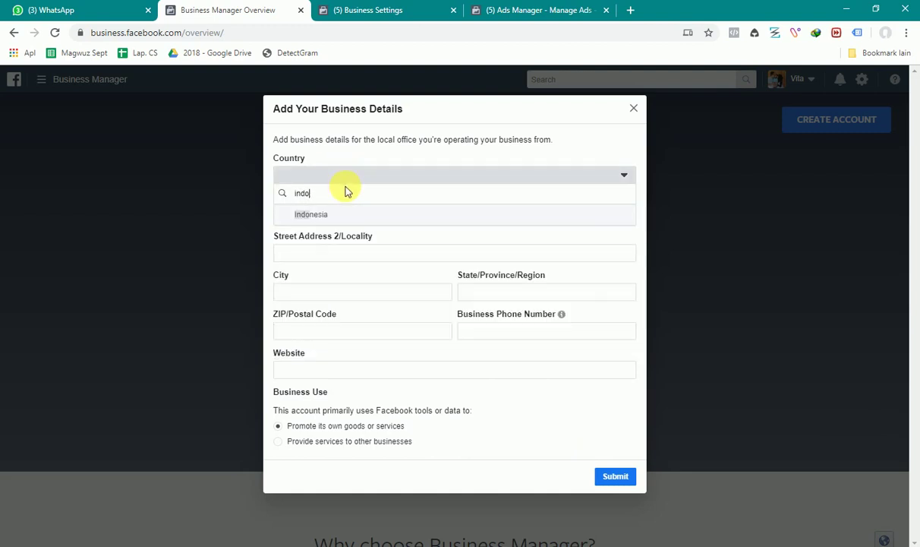
click(340, 215)
click(329, 214)
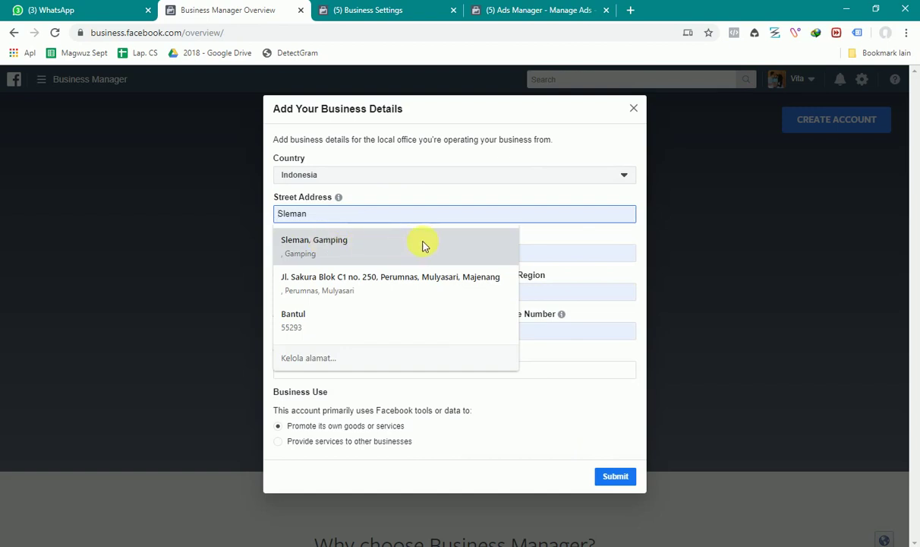
click(519, 177)
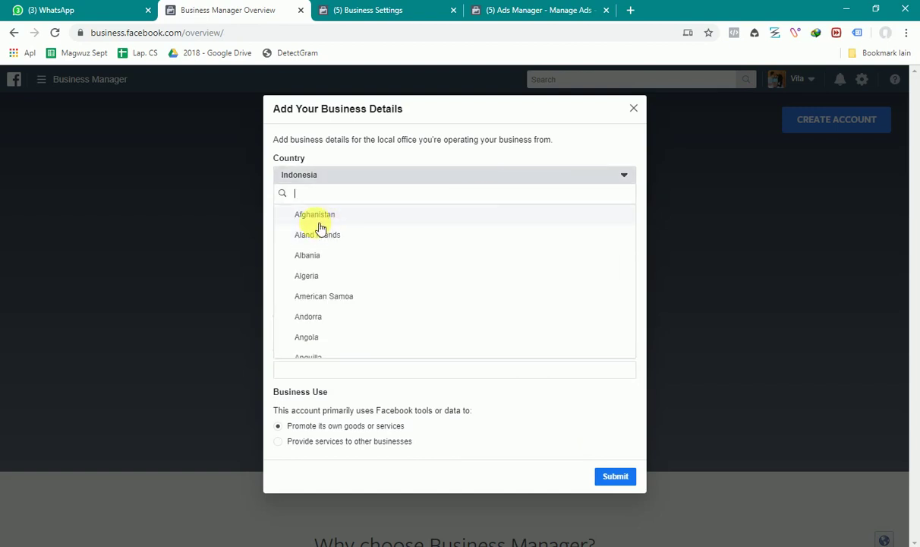
click(769, 239)
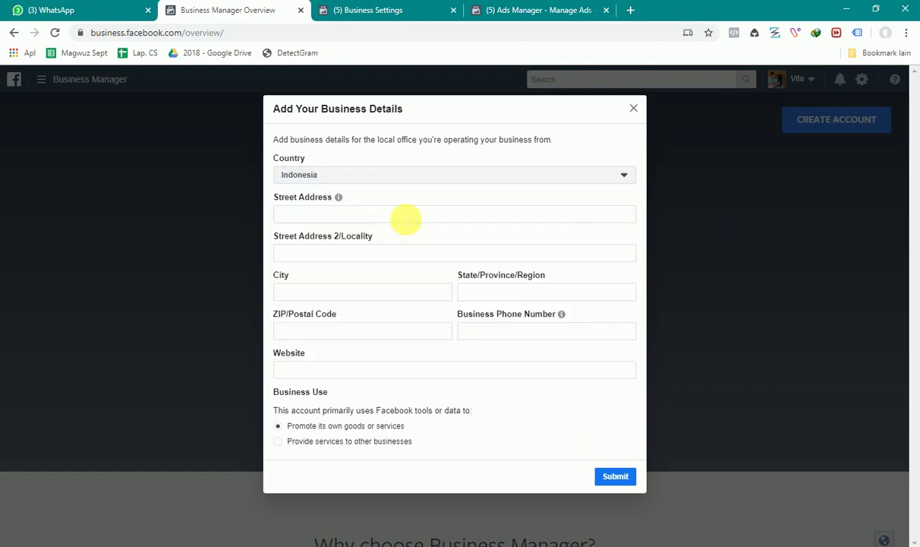
Enter the business's street address in Bantul, correcting typos
click(405, 220)
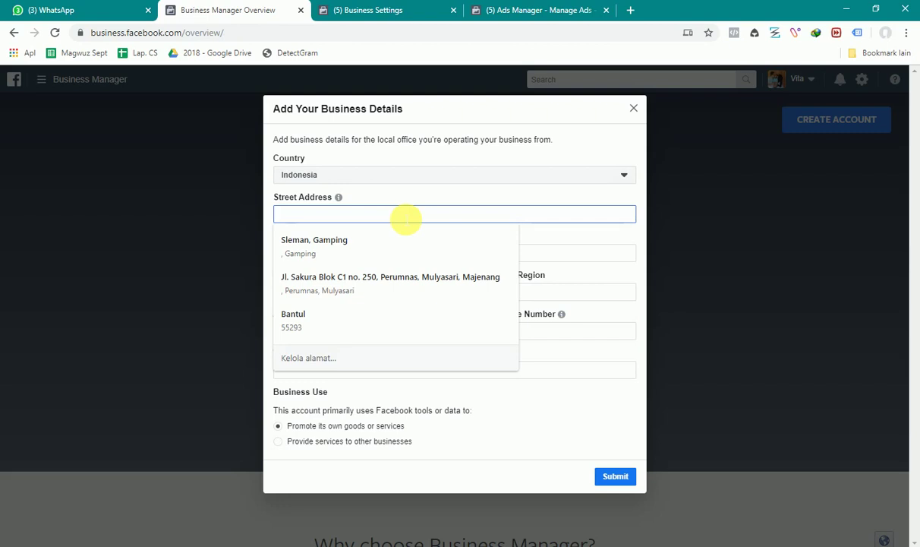
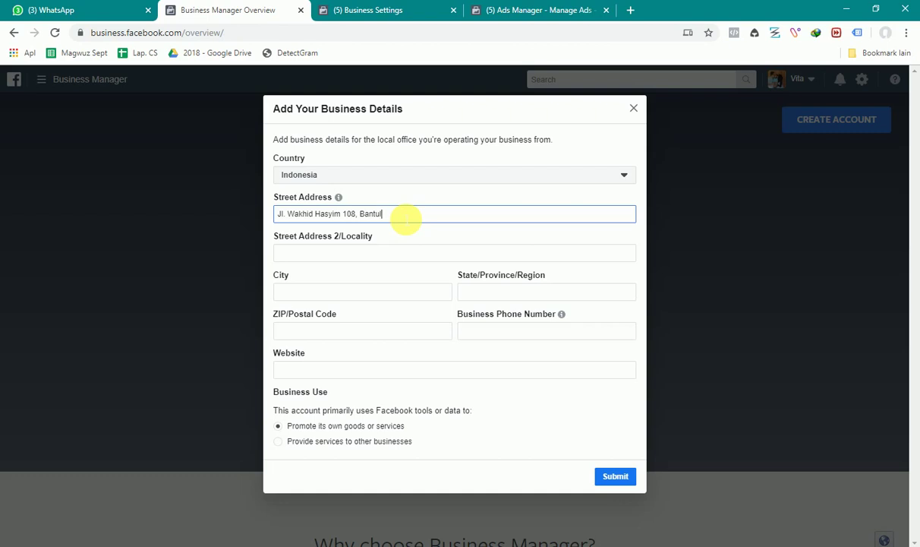
key(Tab)
key(Tab)
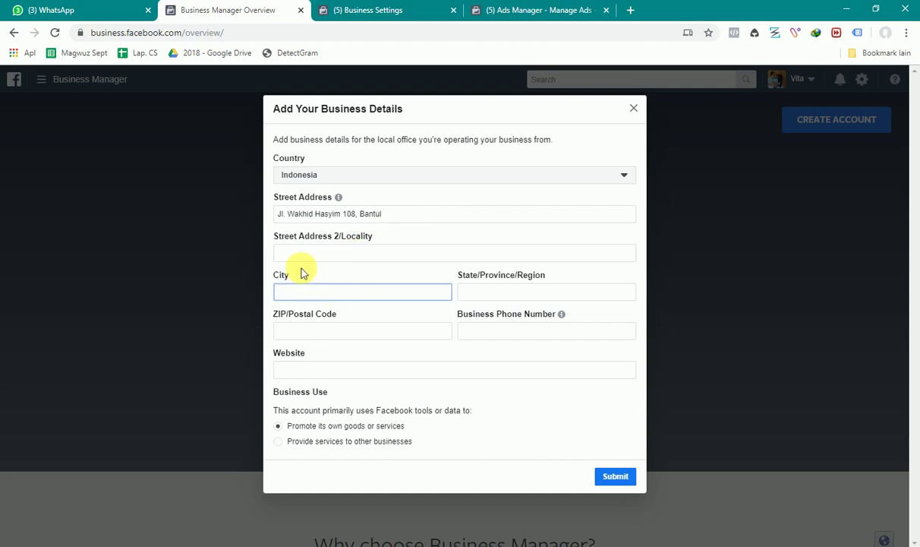
Enter city Bantul, province Yogyakarta, the postal code and the business phone number
text(Bantul)
key(Tab)
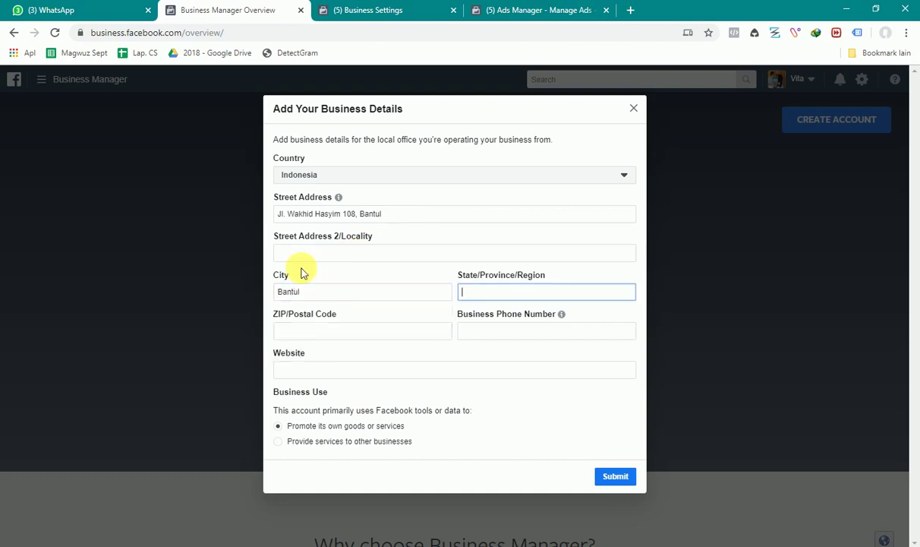
text(Yogyakarta)
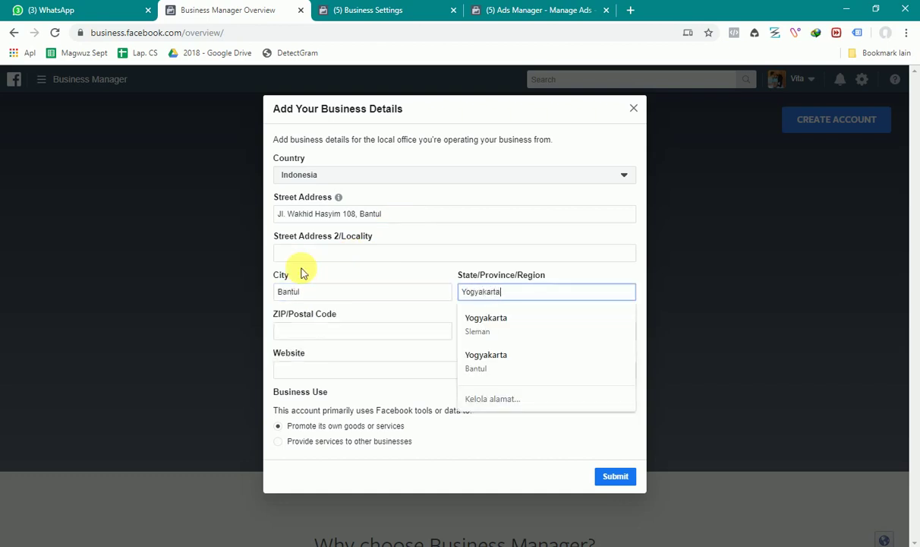
key(Tab)
text(55)
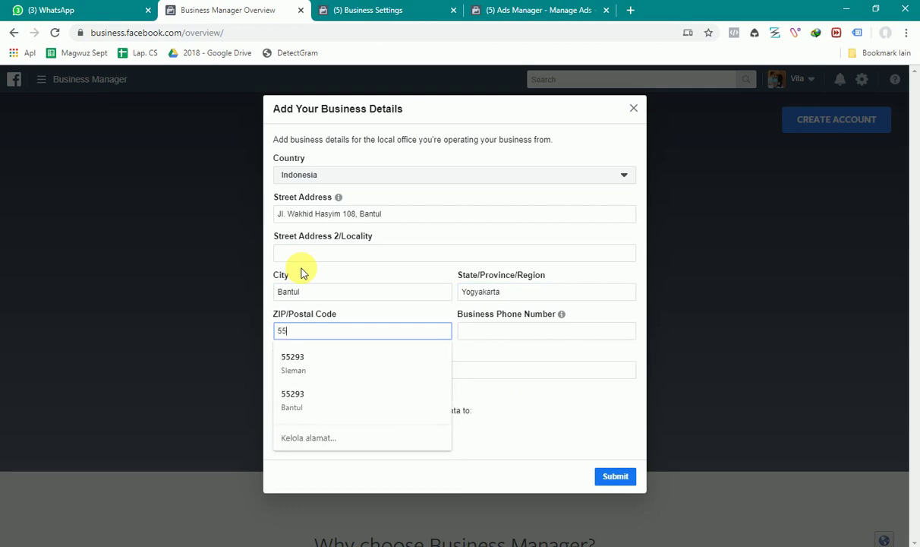
text(193)
key(Tab)
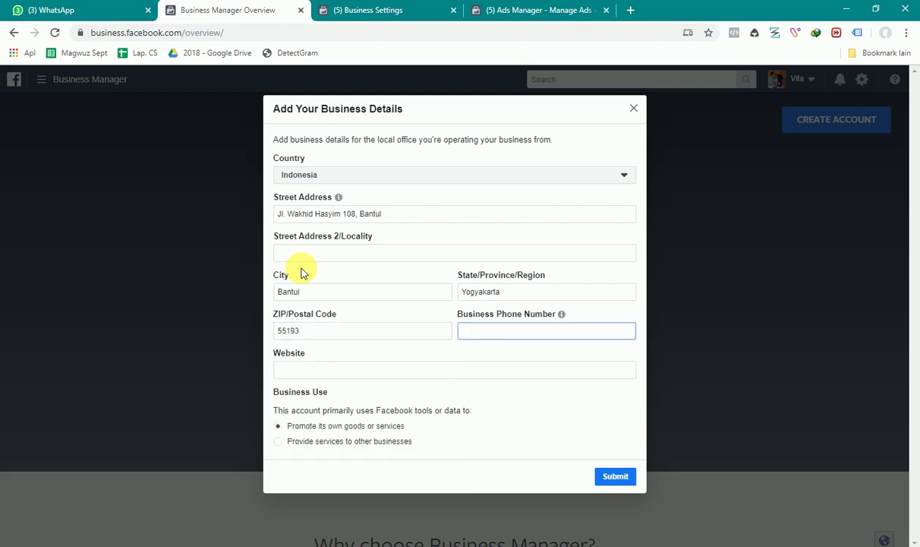
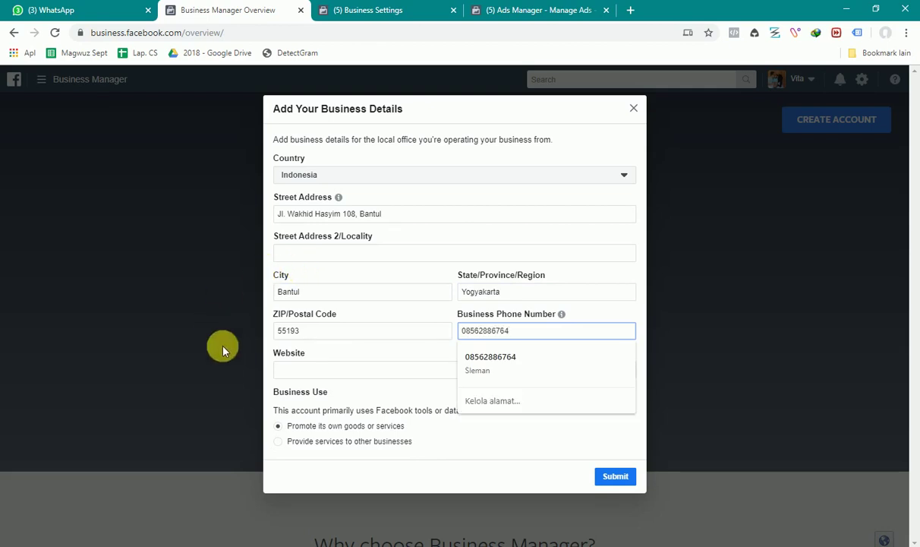
click(301, 370)
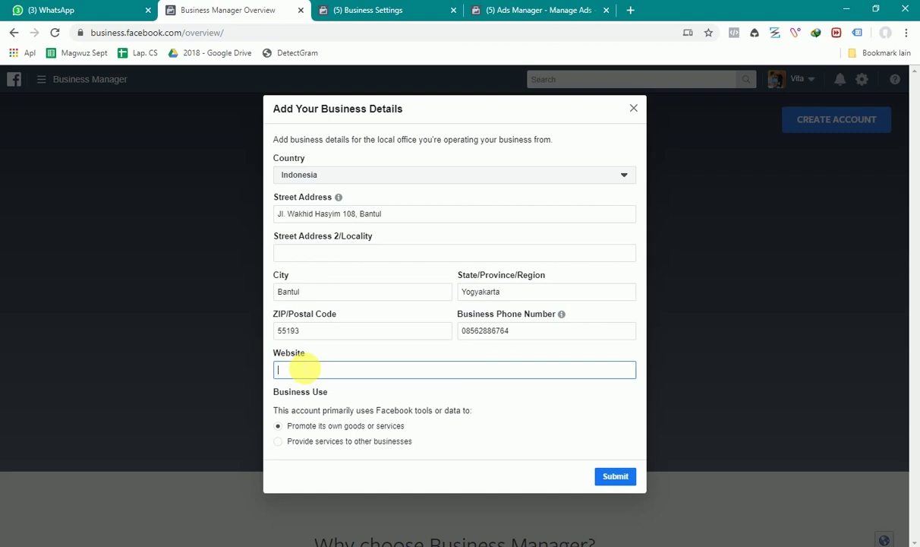
text(www)
text(.creativy.id)
key(BackSpace)
key(BackSpace)
key(BackSpace)
text(.id)
key(BackSpace)
key(BackSpace)
key(BackSpace)
key(BackSpace)
key(BackSpace)
key(BackSpace)
key(BackSpace)
key(BackSpace)
key(BackSpace)
key(BackSpace)
key(BackSpace)
key(BackSpace)
text(haahahahahahah.com)
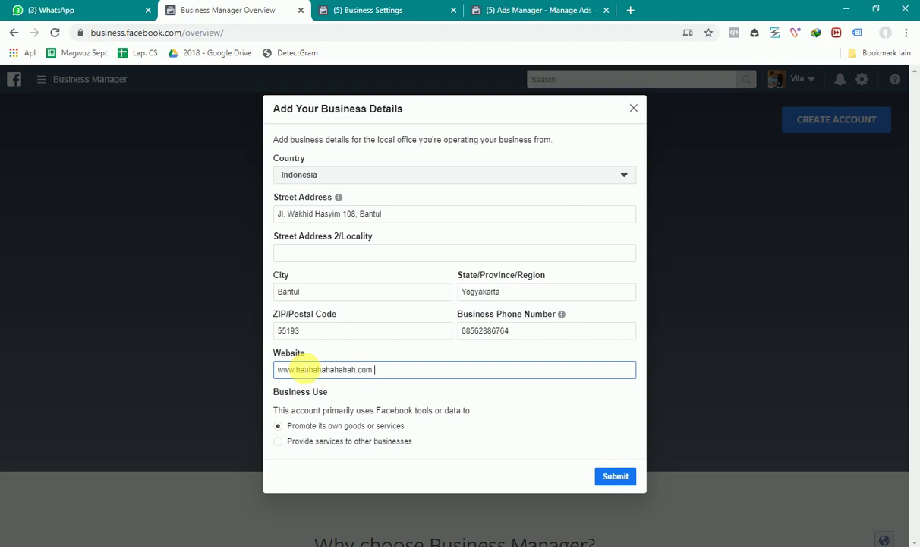
click(362, 390)
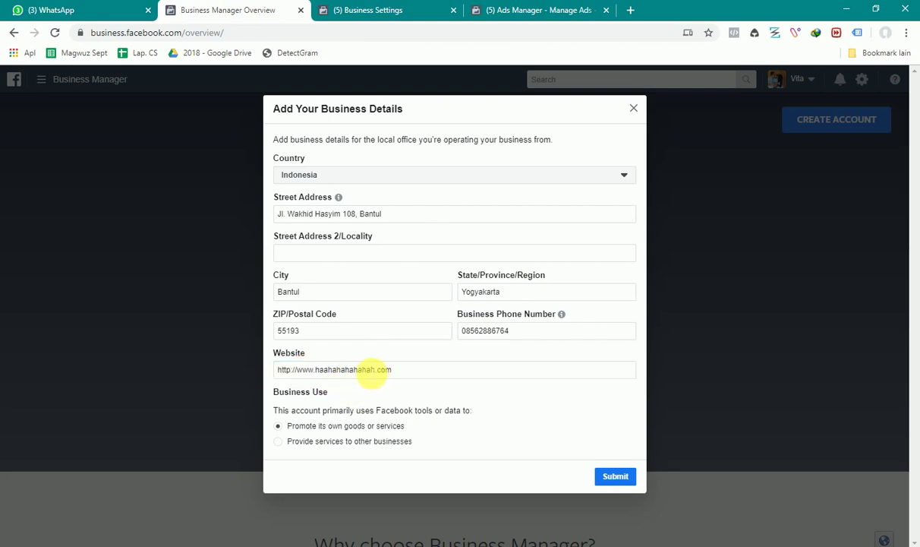
triple_click(370, 370)
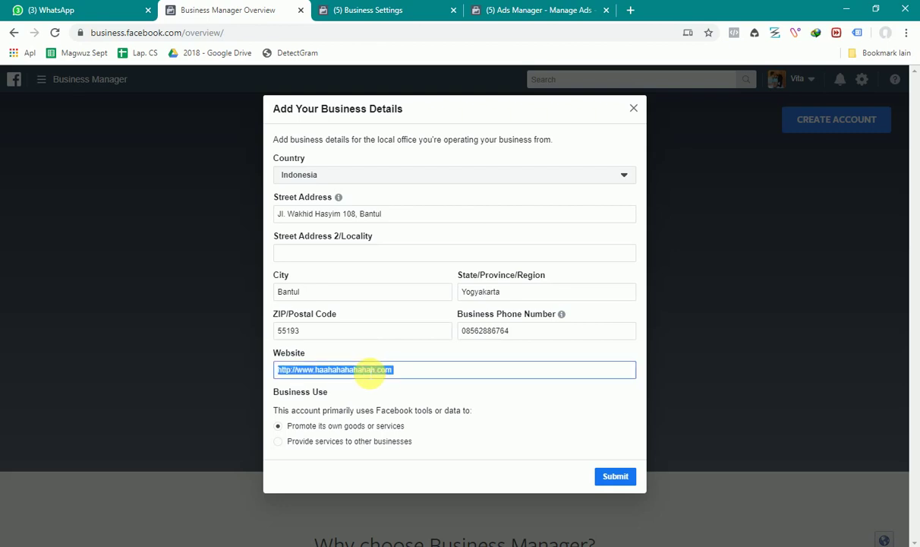
key(BackSpace)
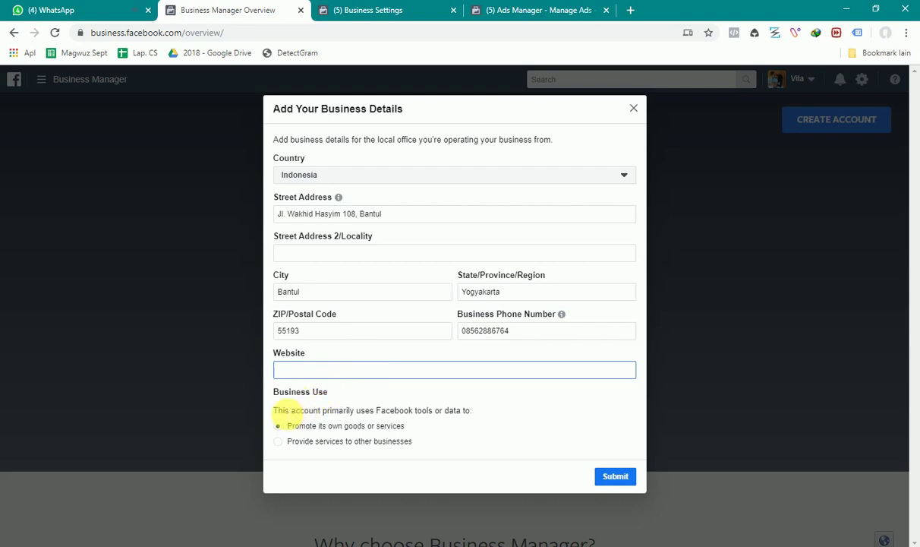
drag(280, 413, 439, 421)
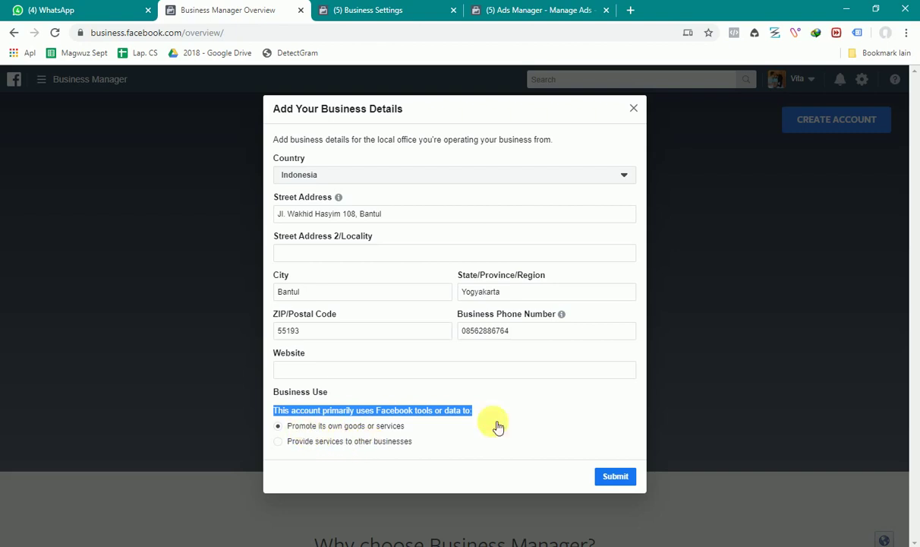
click(610, 477)
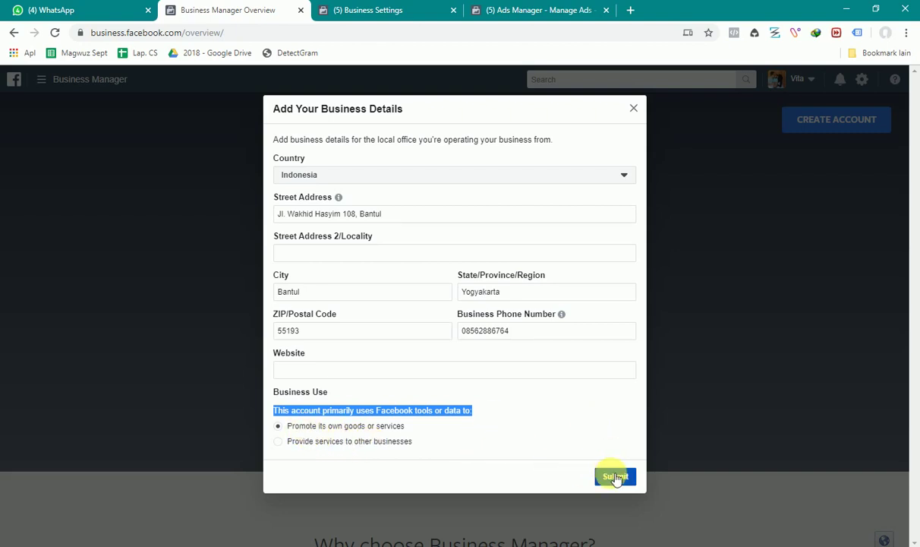
click(365, 372)
text(ww)
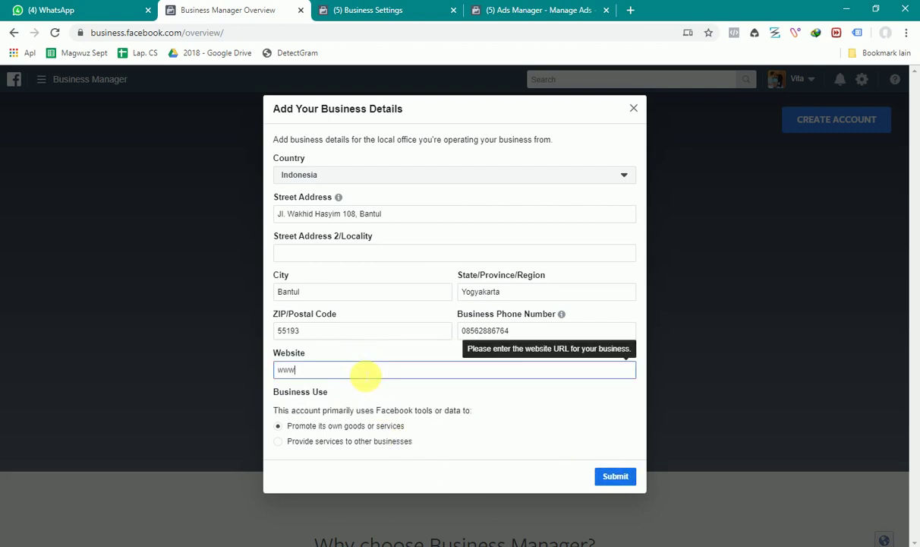
text(.creativy.id)
click(504, 381)
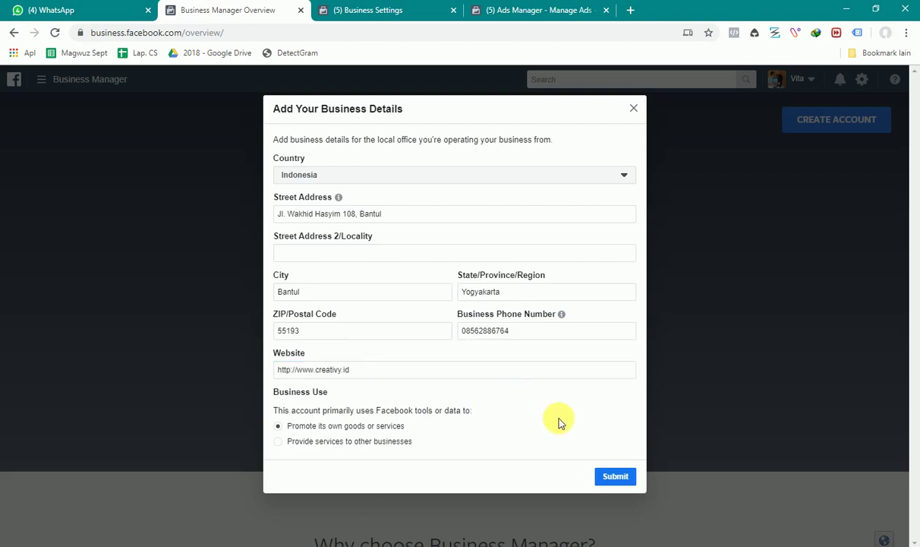
click(602, 478)
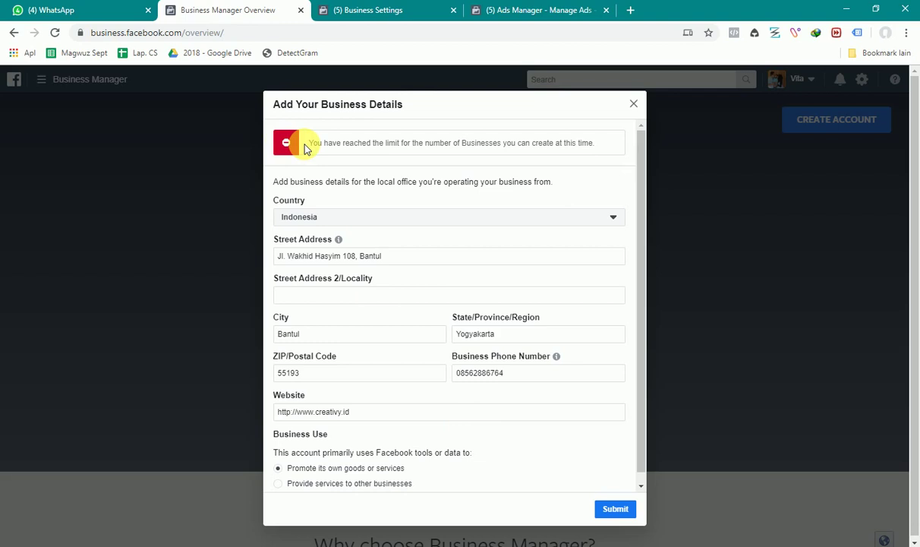
drag(302, 143, 597, 150)
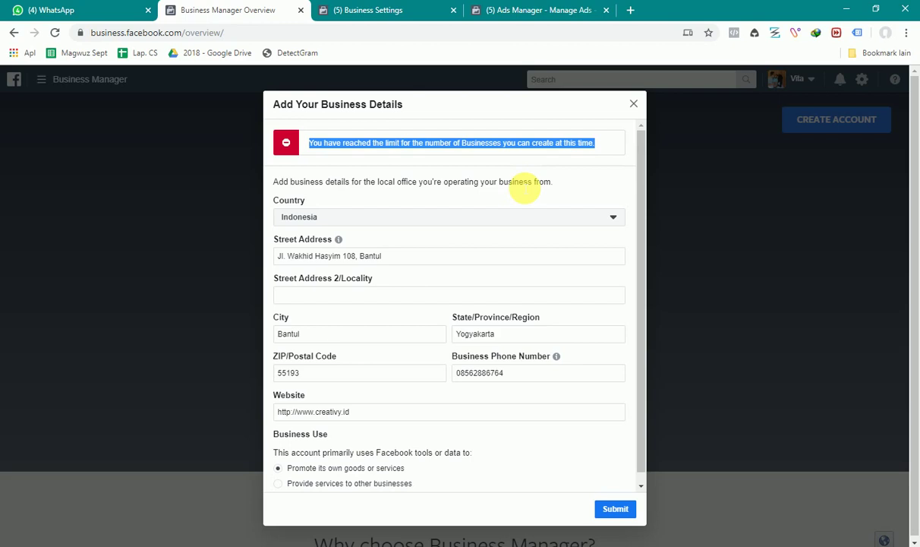
drag(224, 33, 216, 38)
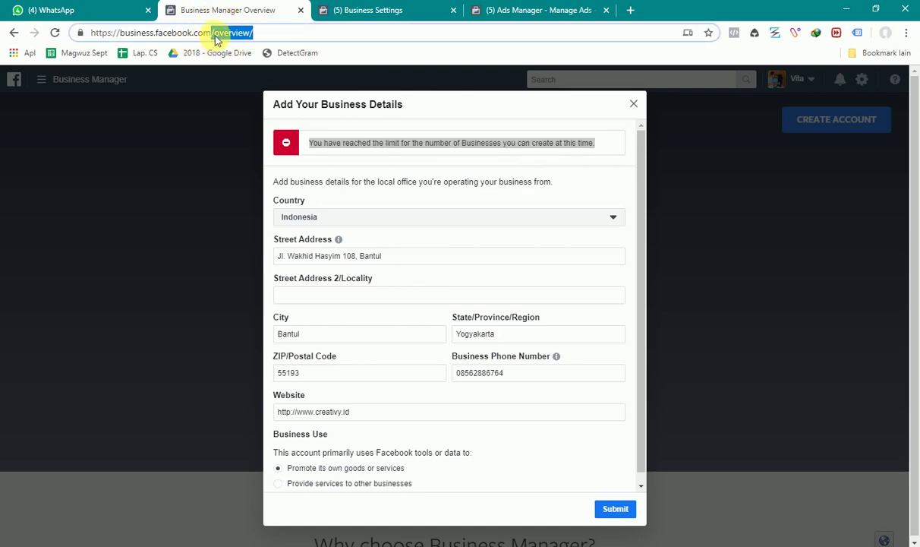
text(/creat)
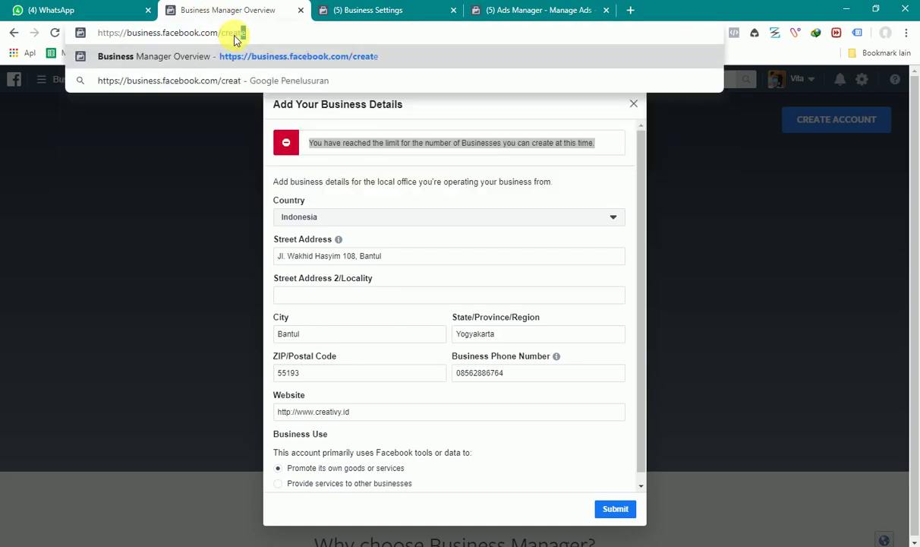
text(e)
click(541, 176)
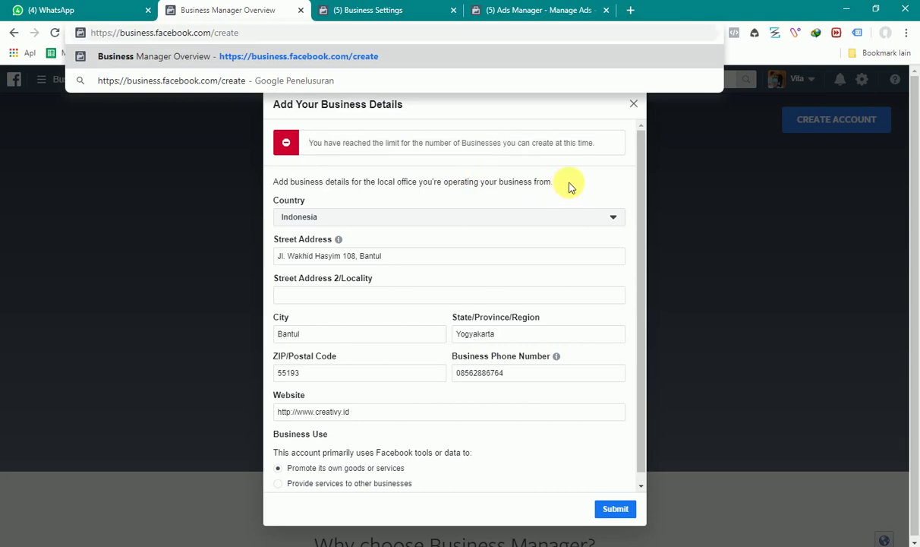
drag(372, 145, 513, 146)
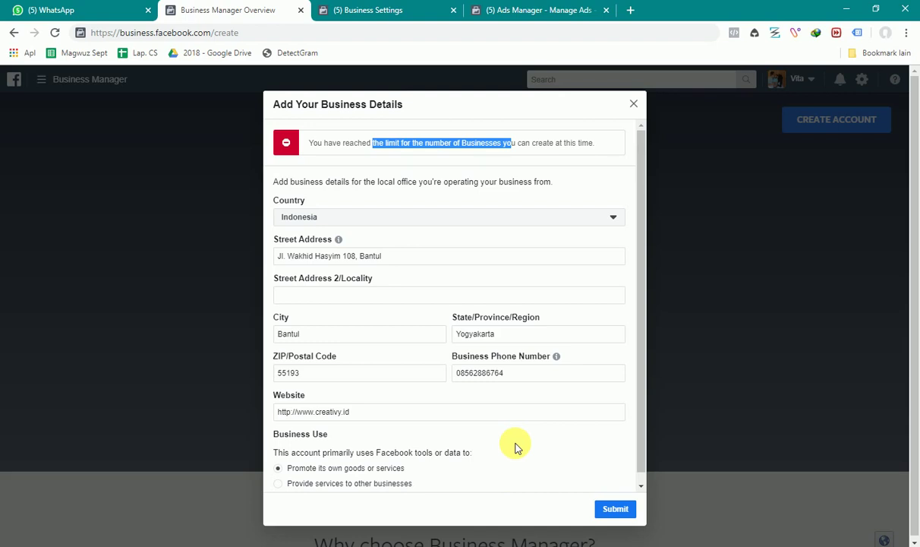
click(621, 509)
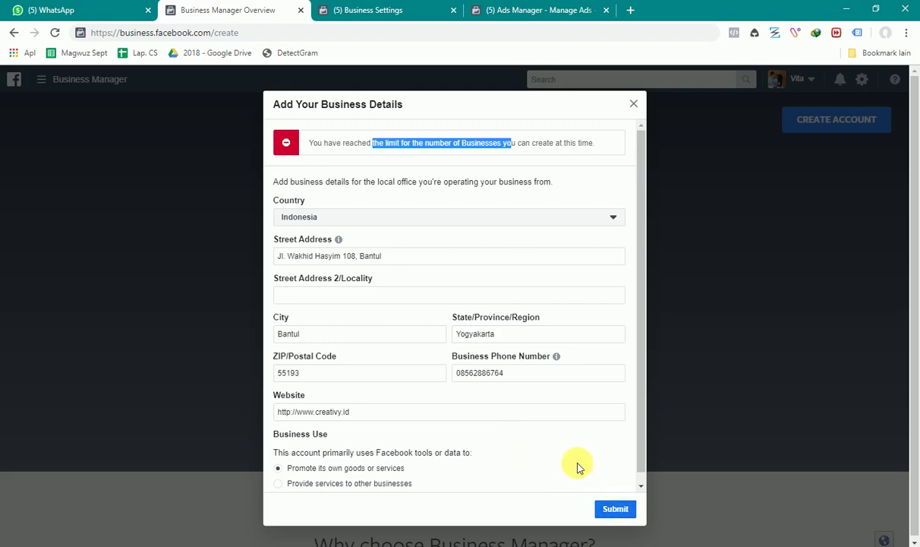